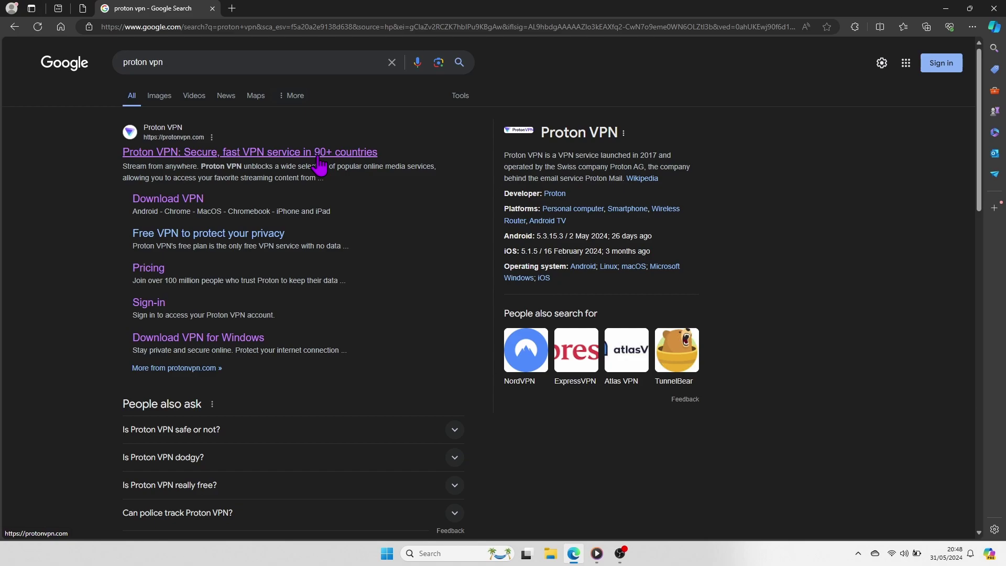
Open the Proton VPN website from the search results and choose the Proton Free plan, continuing with free instead of VPN Plus
left_click(318, 157)
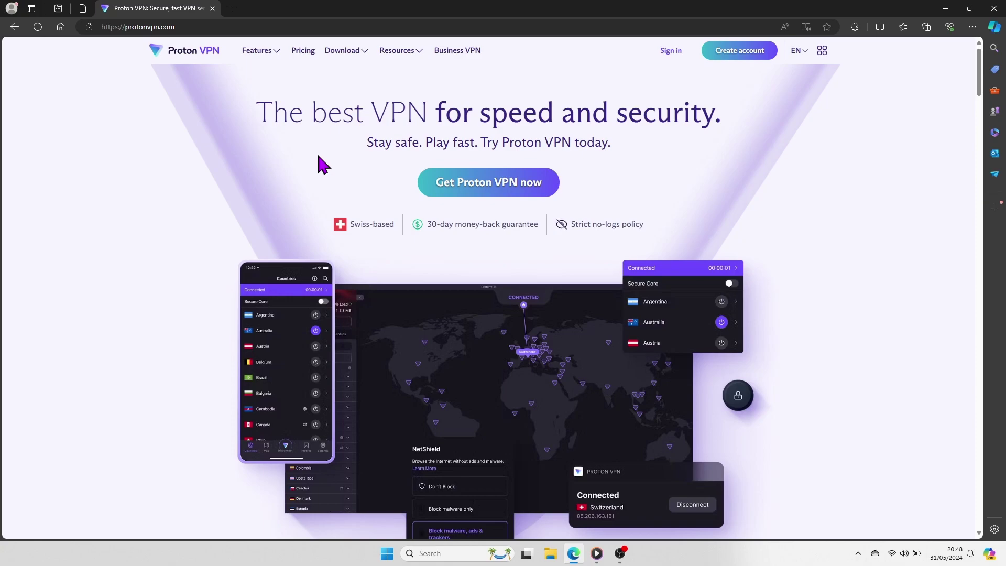
left_click(474, 190)
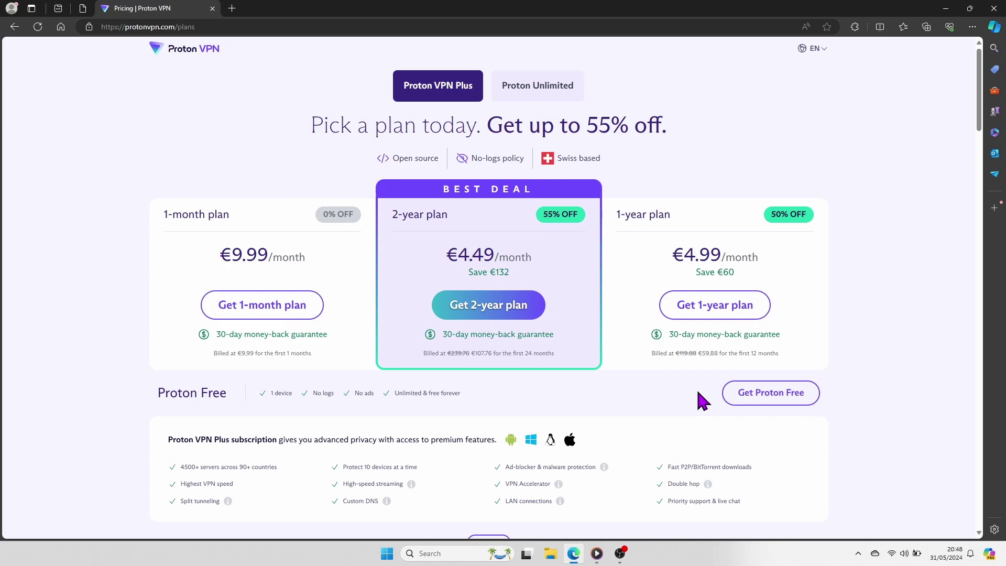
left_click(743, 403)
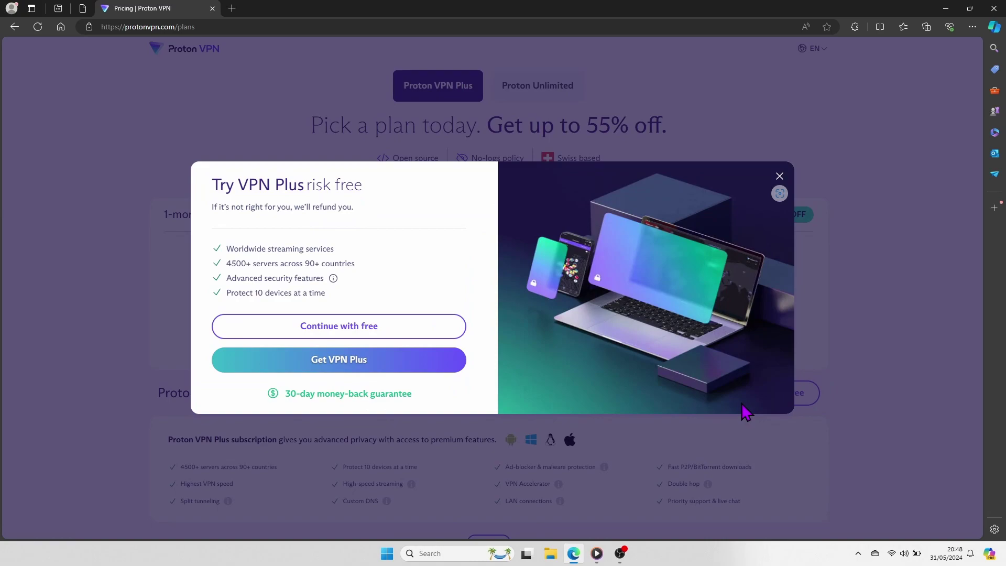
left_click(452, 333)
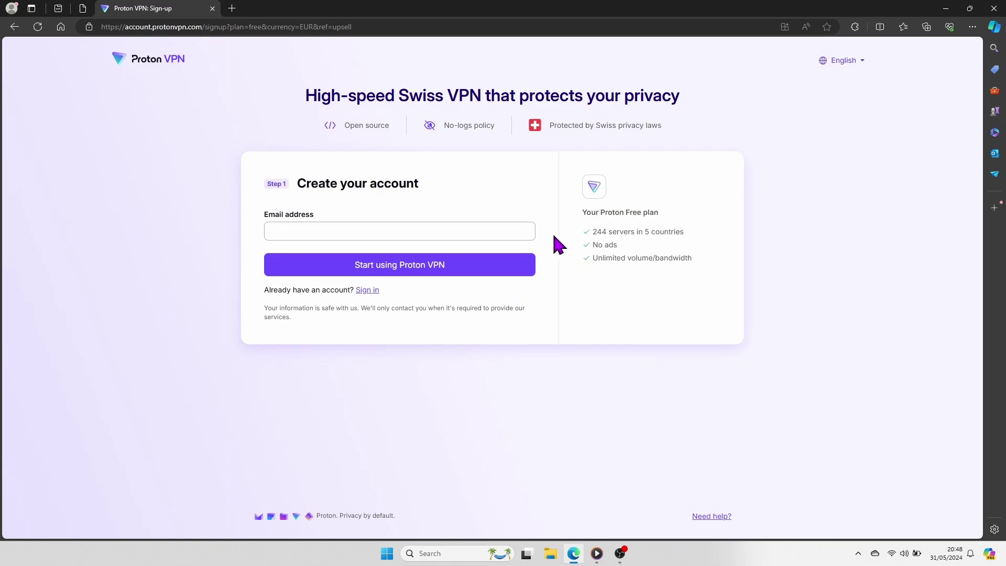
Enter the account's e-mail address in the sign-up form and submit it to start using Proton VPN
left_click(506, 230)
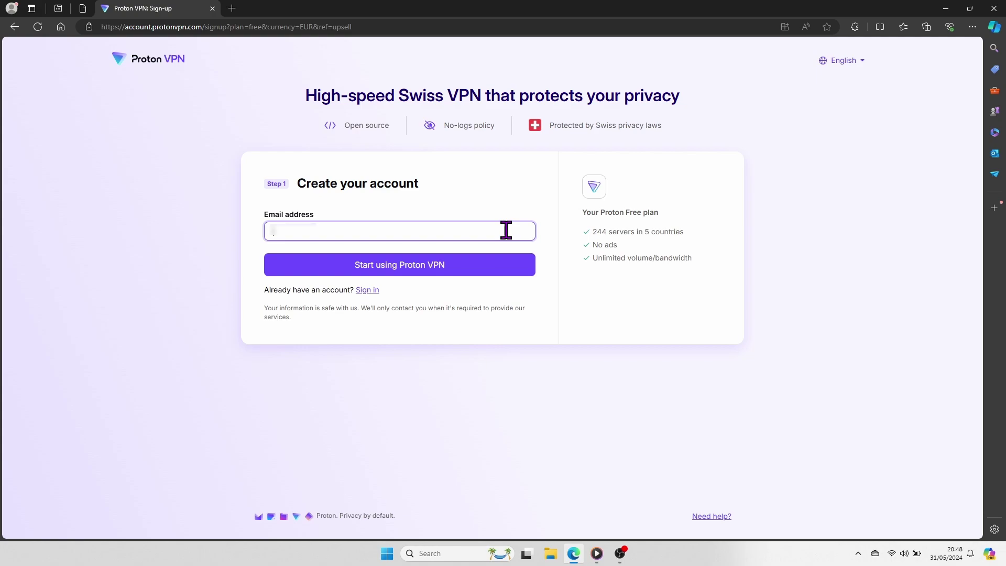
key("ctrl+v")
type("@gmail.com")
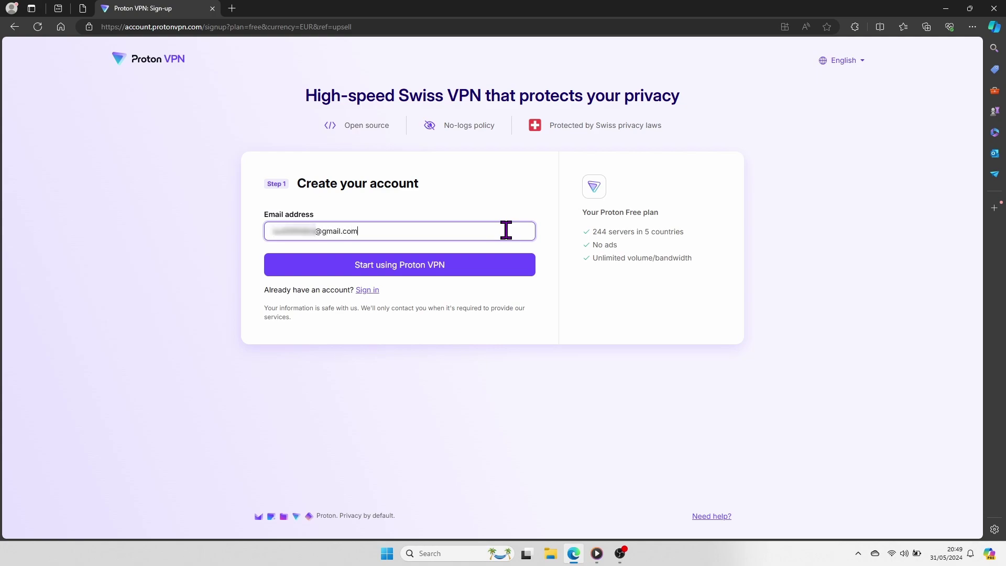
left_click(505, 264)
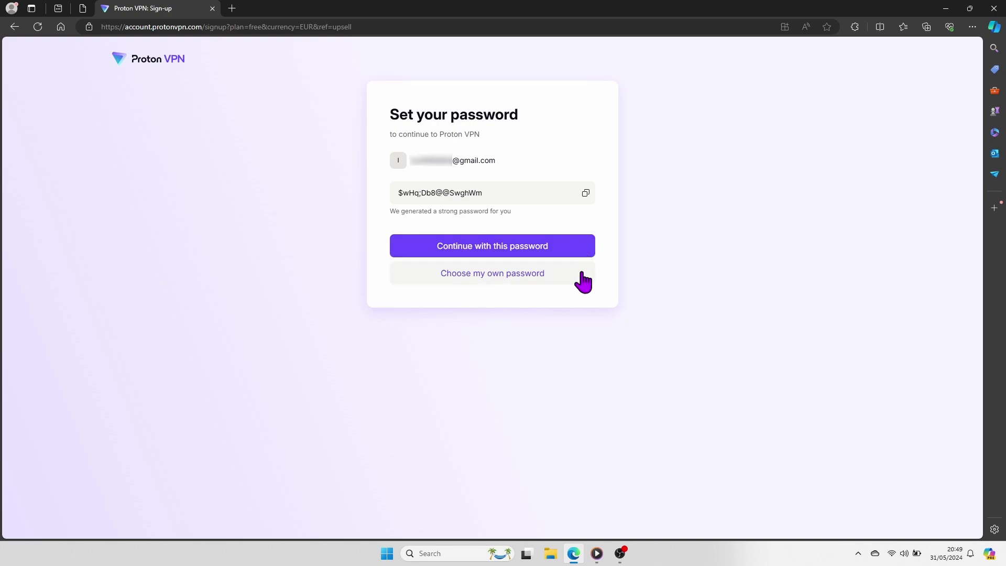
Choose a custom password instead of the generated one, enter and confirm the account password, and set it
left_click(539, 276)
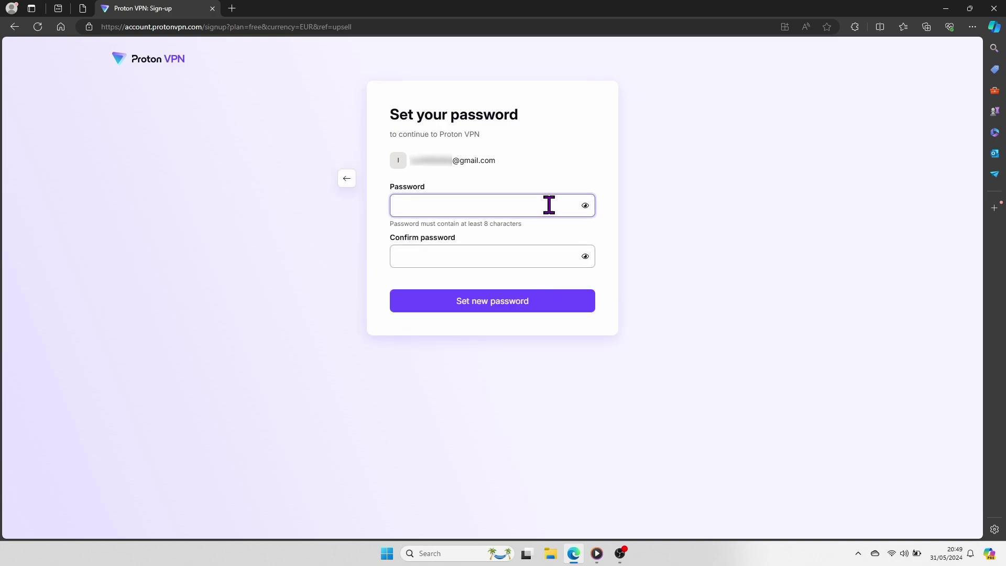
type("••••••••")
left_click(552, 255)
type("••••••••")
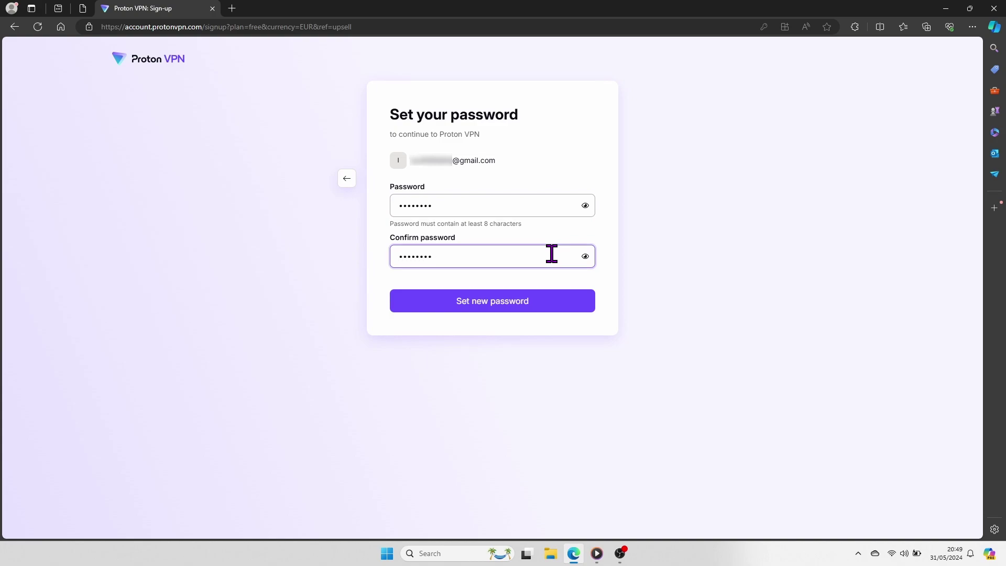
left_click(565, 304)
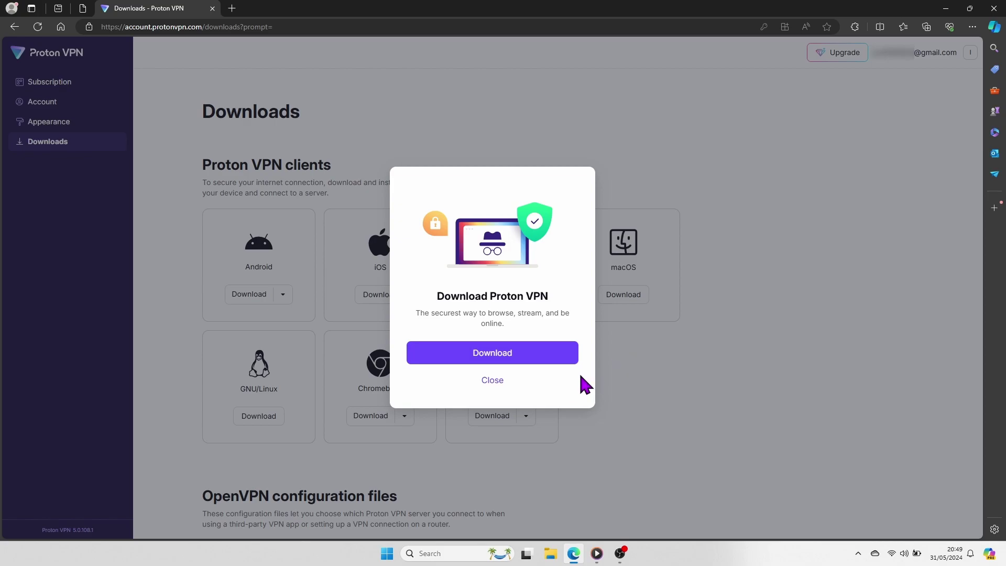
Dismiss the download prompt and download the Proton VPN client for Windows from its download page
left_click(512, 383)
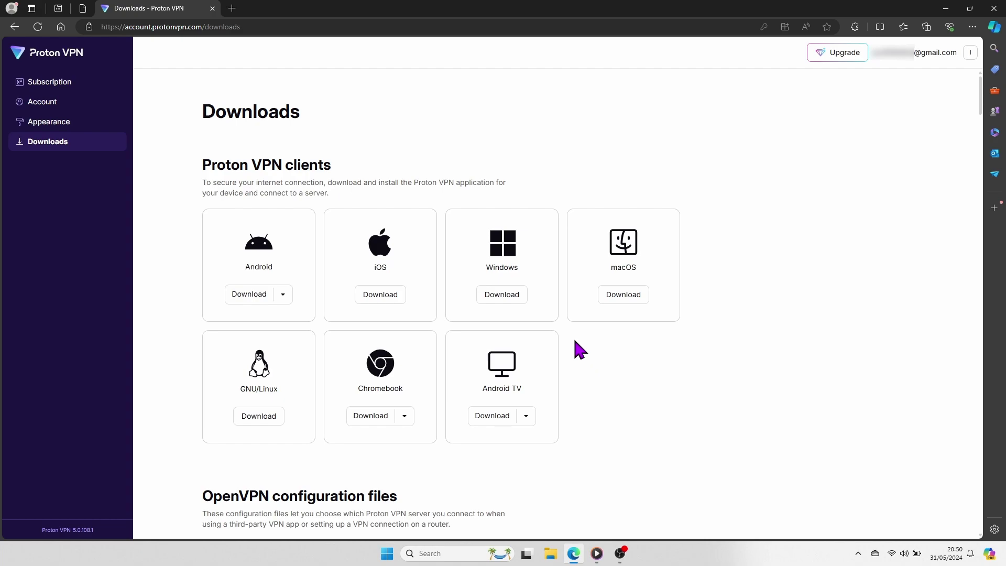
left_click(508, 297)
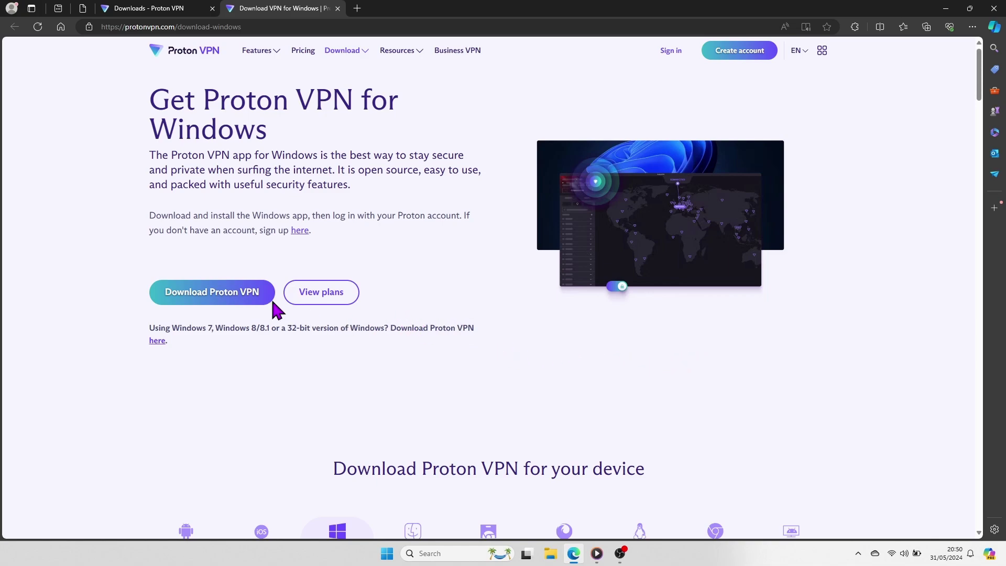
left_click(237, 294)
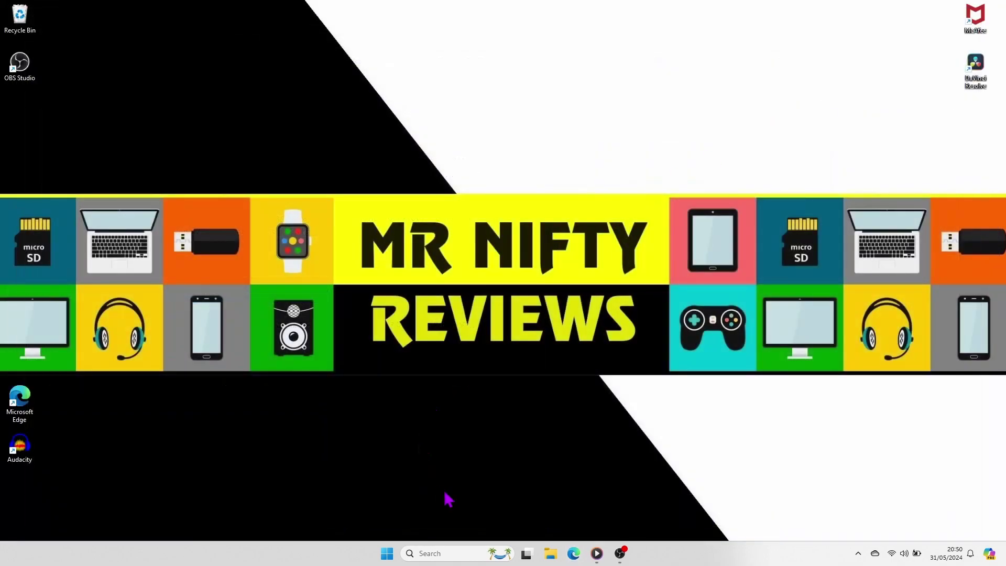
Launch the ProtonVPN_v3.2.11 installer from the Downloads folder in File Explorer and close the folder window
left_click(551, 561)
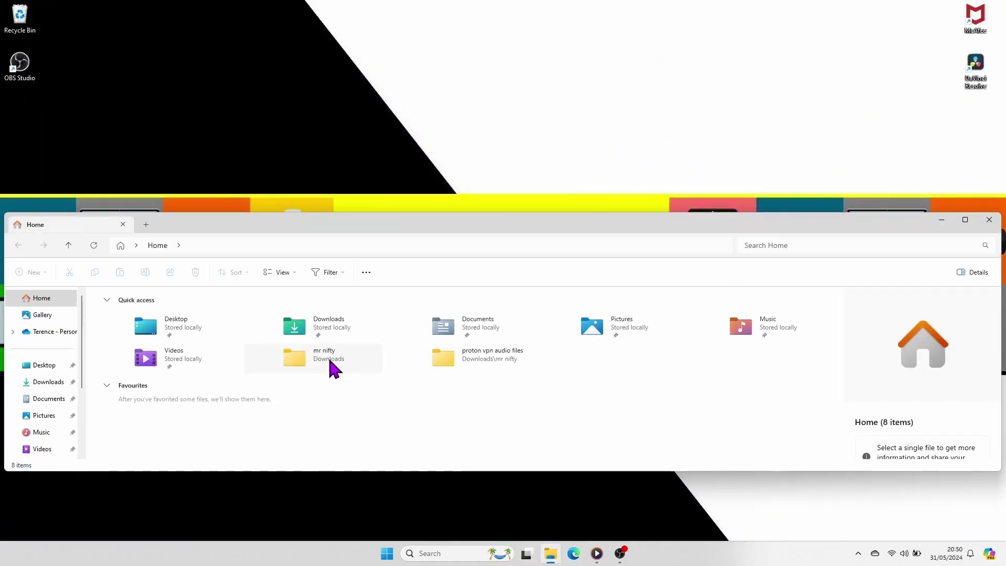
double_click(333, 333)
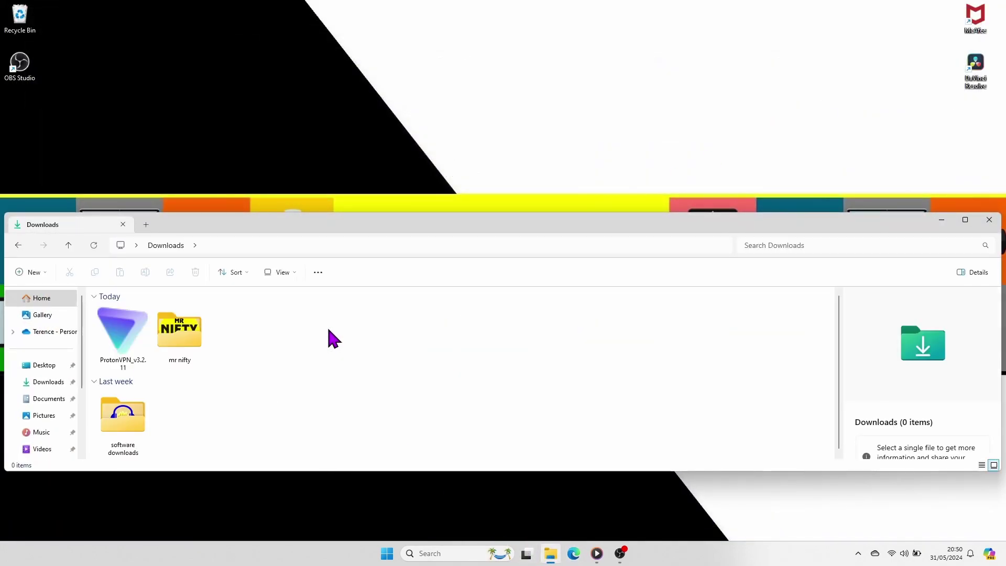
left_click(113, 327)
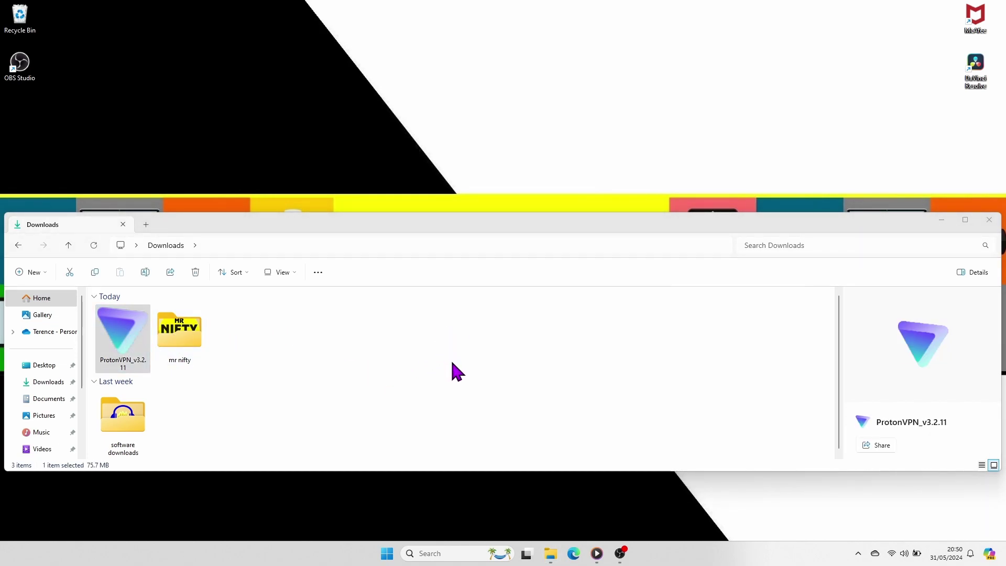
left_click(990, 220)
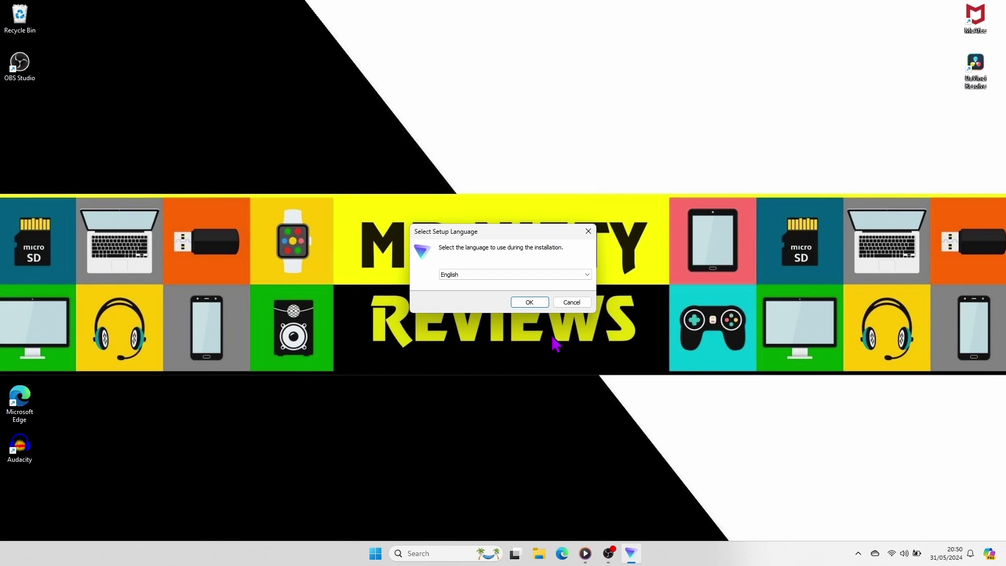
Install Proton VPN in English with the Proton Start Menu folder and a desktop shortcut, leaving Proton Drive out
left_click(530, 303)
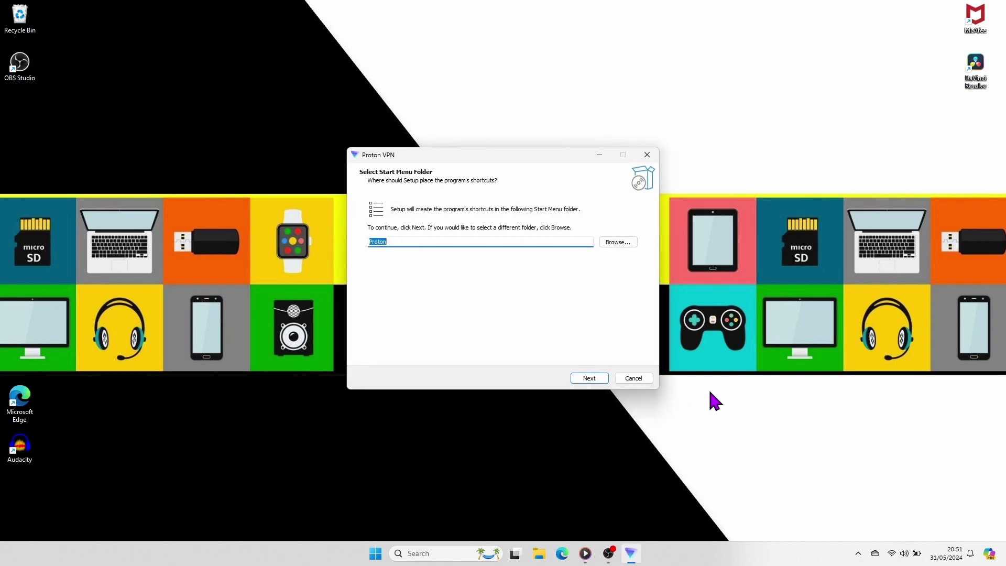
left_click(590, 379)
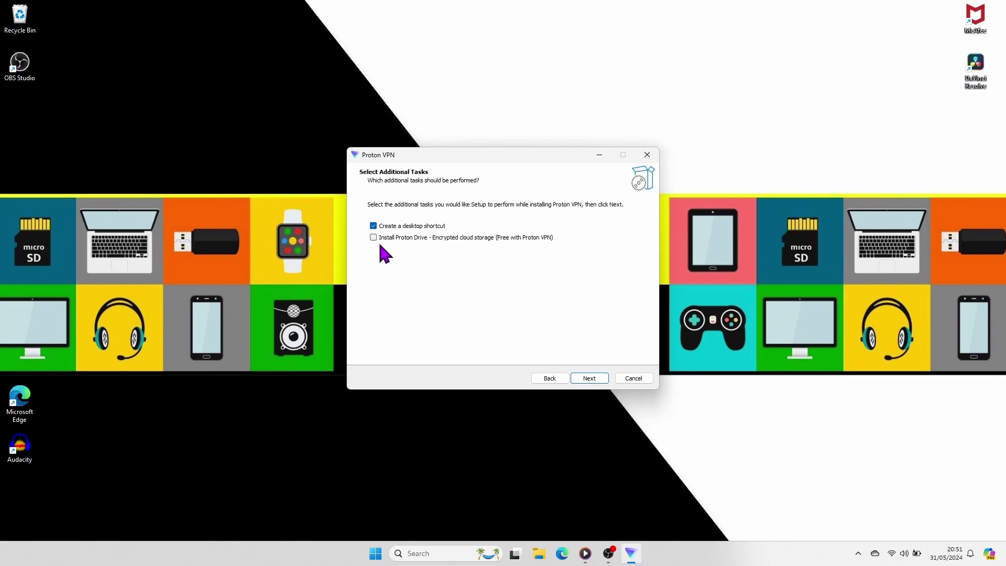
left_click(588, 379)
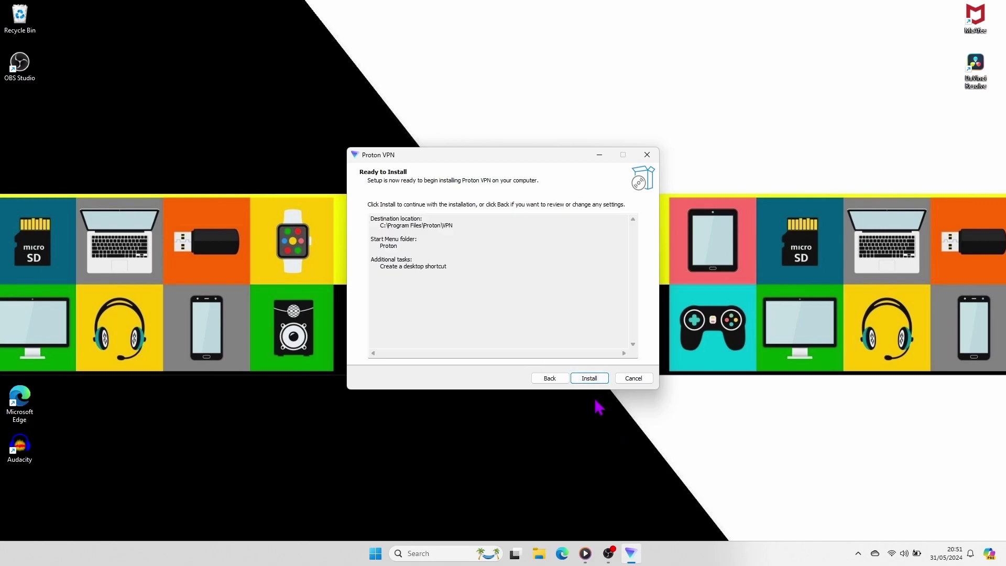
left_click(598, 378)
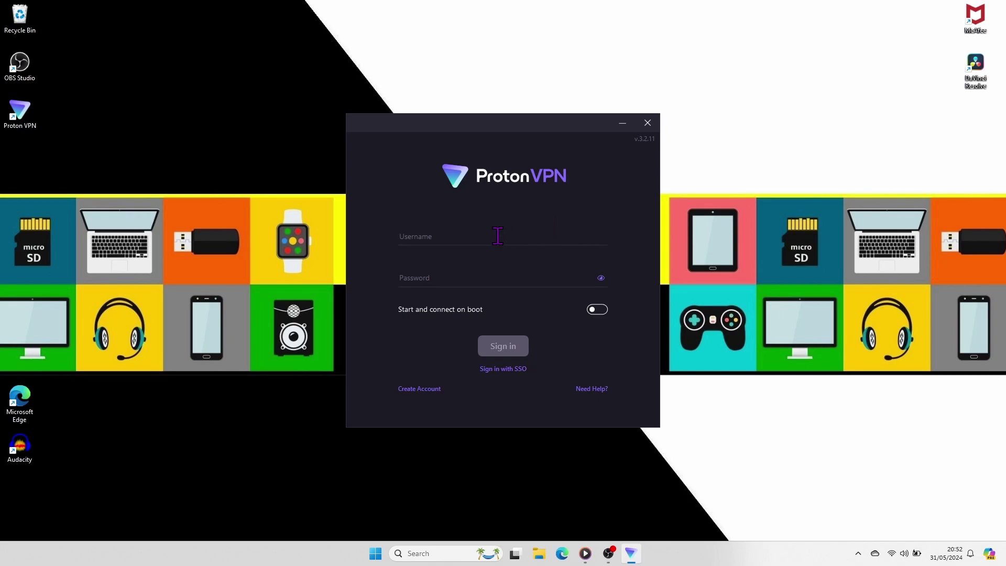
Sign in to the Proton VPN desktop app with the account's e-mail address and the account password
key("ctrl+v")
type("@")
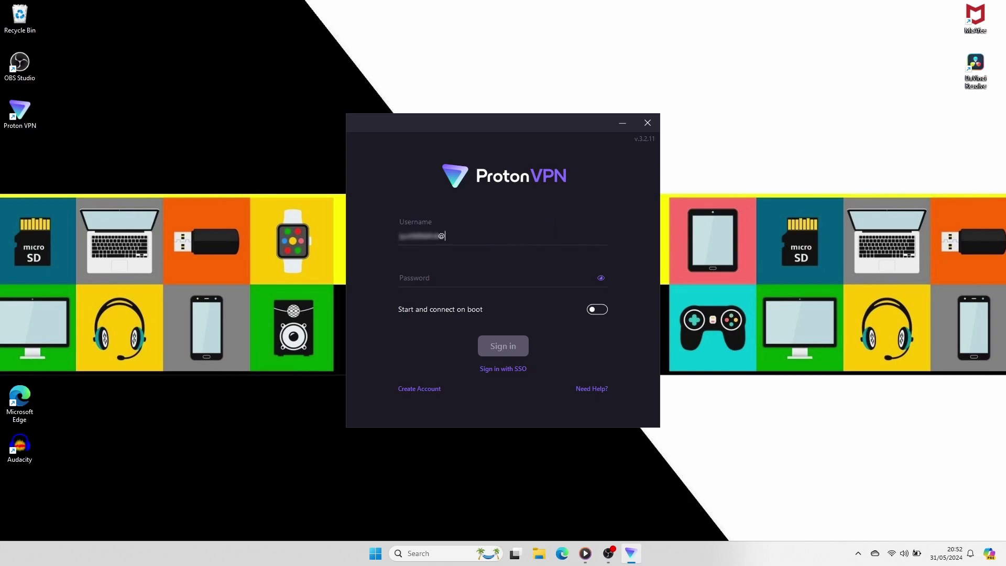
type("gmail.com")
left_click(425, 271)
type("•••••••")
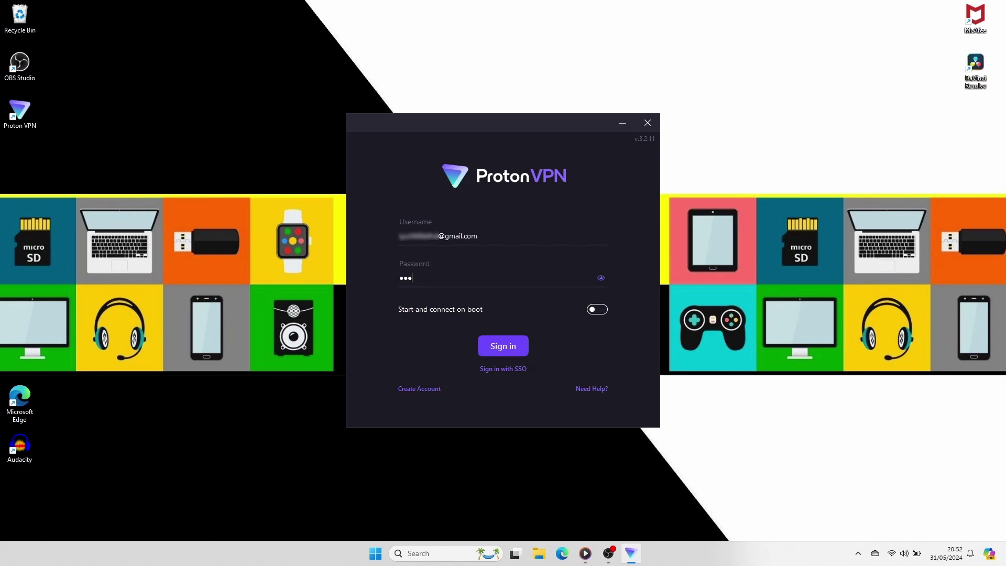
type("•")
left_click(504, 347)
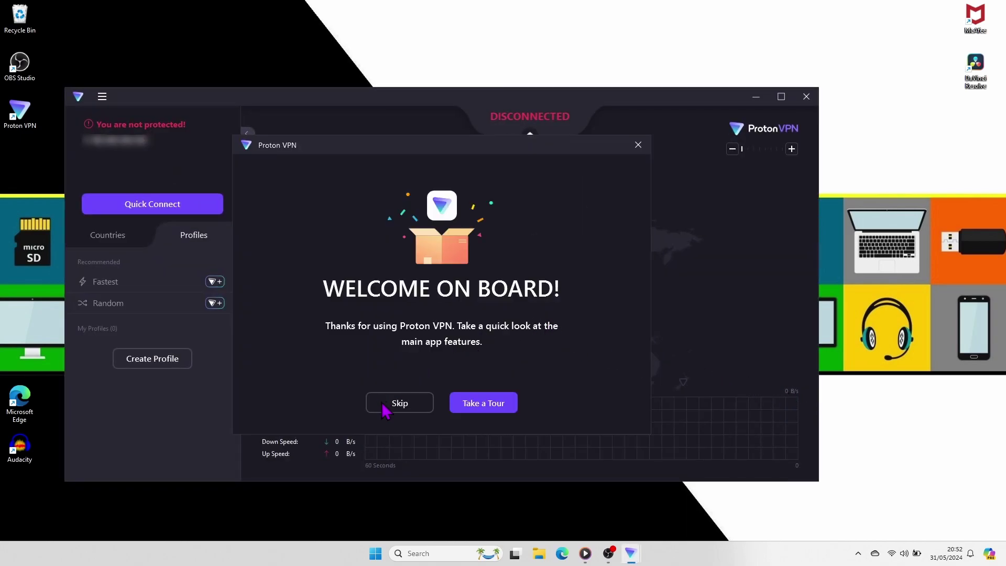
Skip the welcome tour and start a Quick Connect VPN connection
left_click(400, 405)
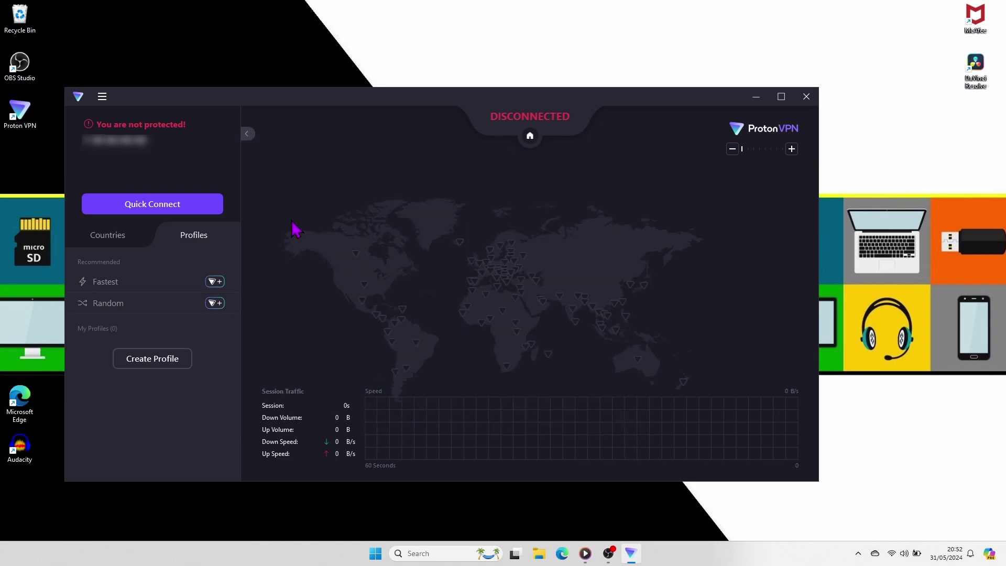
left_click(204, 205)
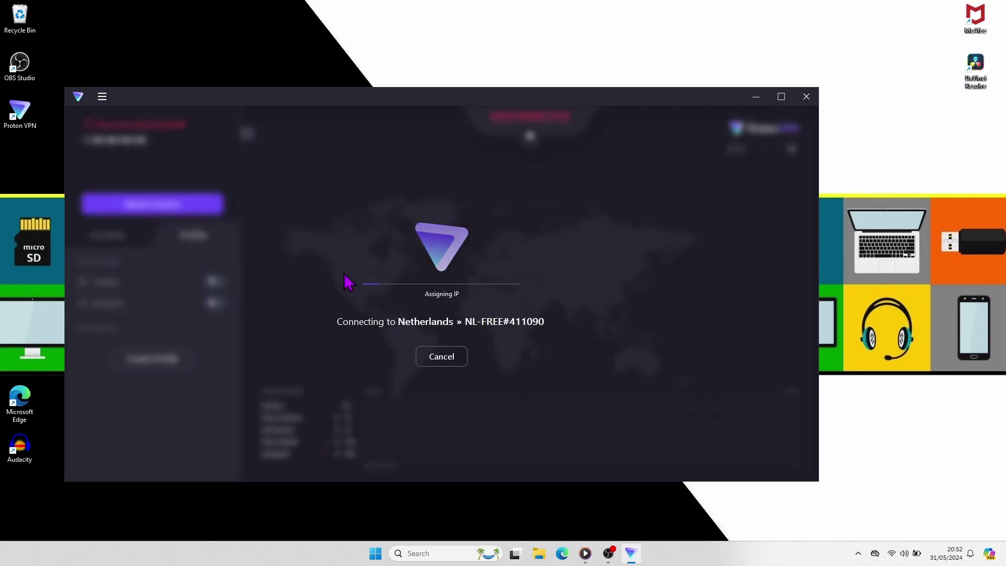